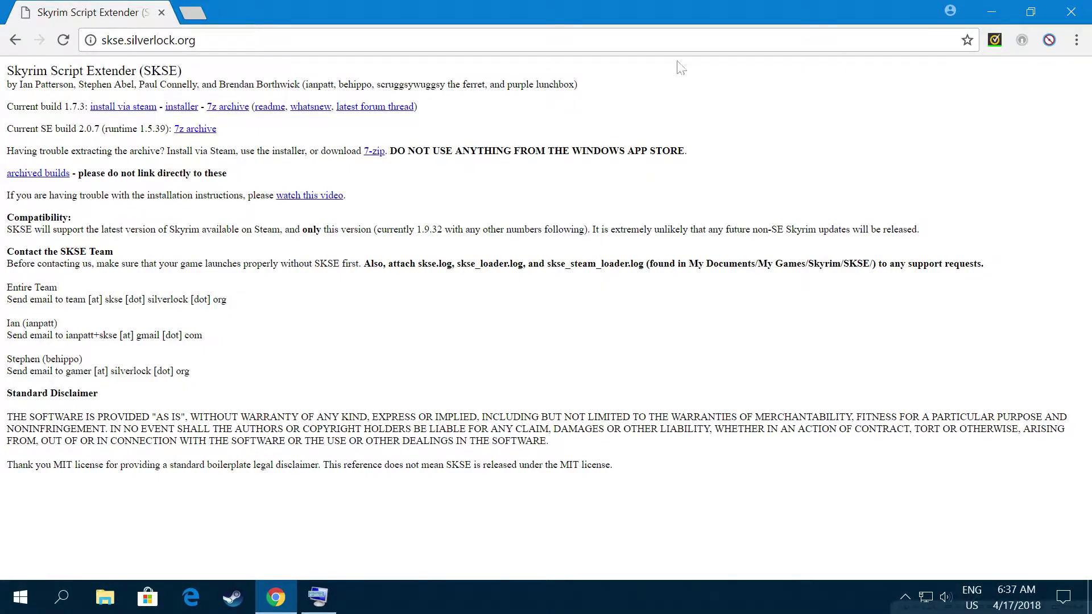
Minimize Chrome and move the skse64_2_00_07.7z archive beside the loader icon on the desktop
left_click(991, 11)
left_click_drag(364, 159, 248, 165)
Extract skse64_2_00_07.7z to the desktop using 7-Zip's Extract files
right_click(246, 169)
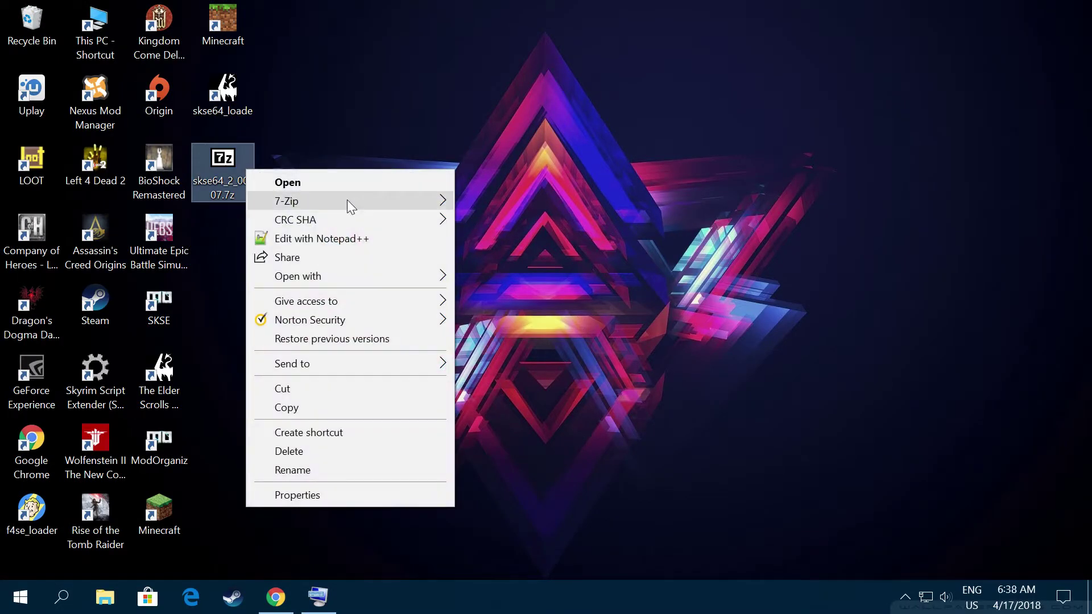
mouse_move(347, 199)
left_click(600, 242)
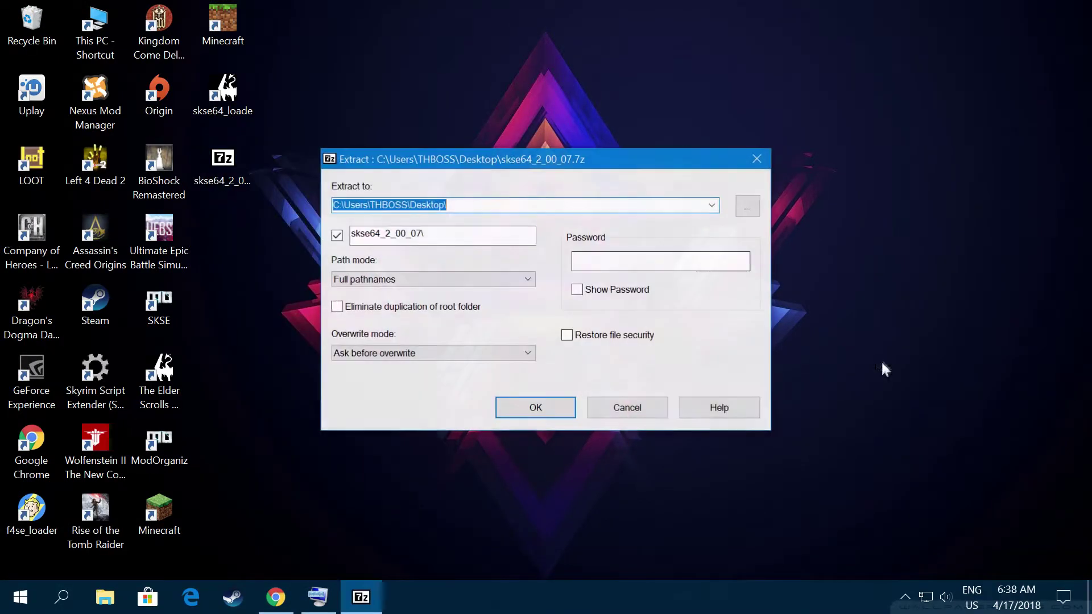
left_click(535, 408)
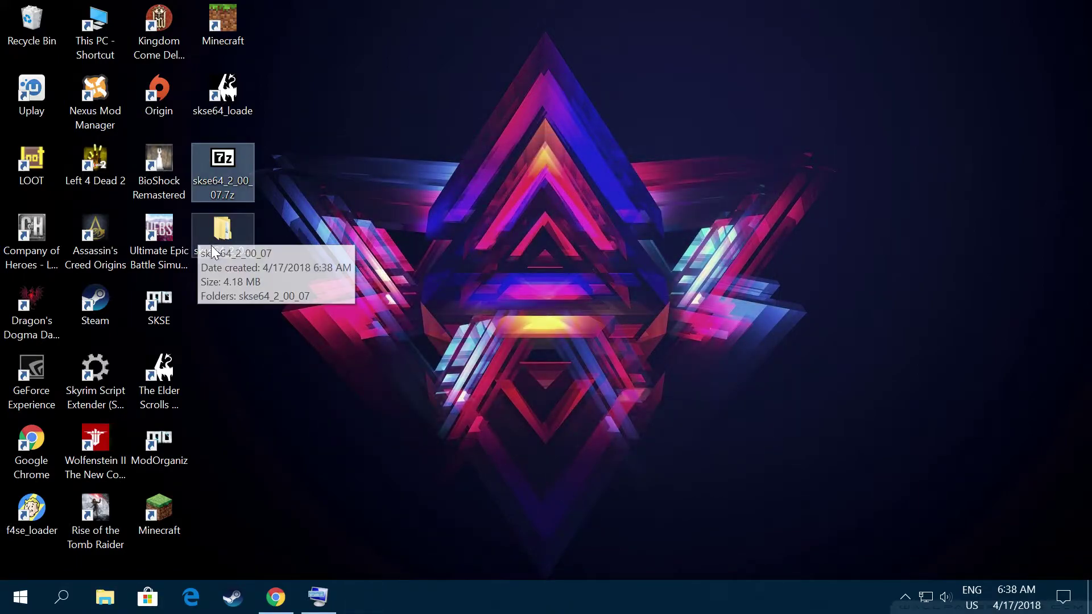
Open the inner skse64_2_00_07 subfolder and a This PC window, arranging both
double_click(222, 234)
double_click(636, 209)
left_click_drag(668, 119, 317, 171)
double_click(89, 42)
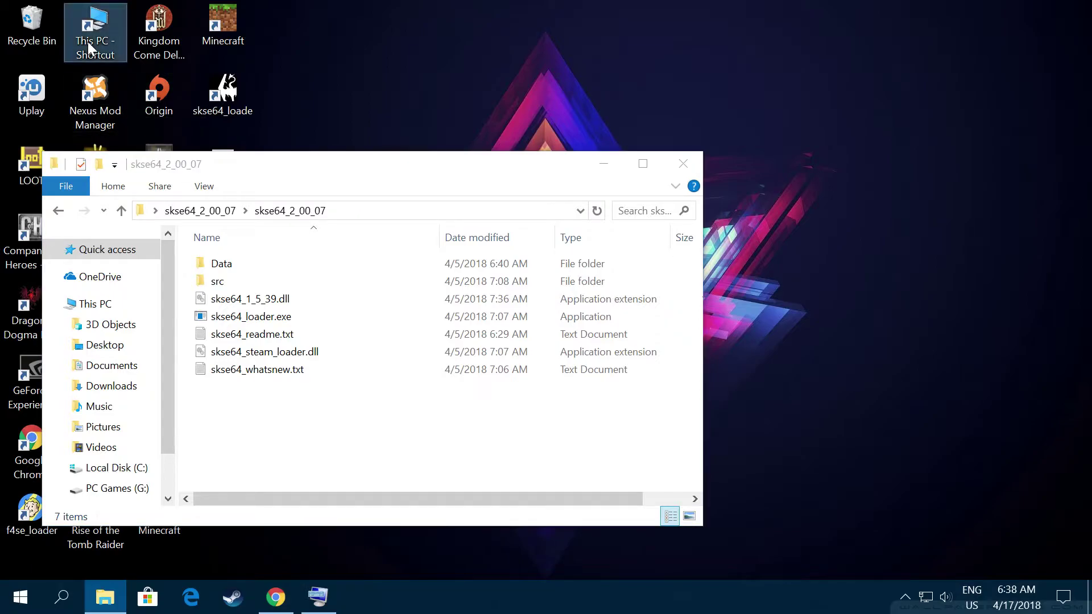
left_click_drag(386, 185, 523, 112)
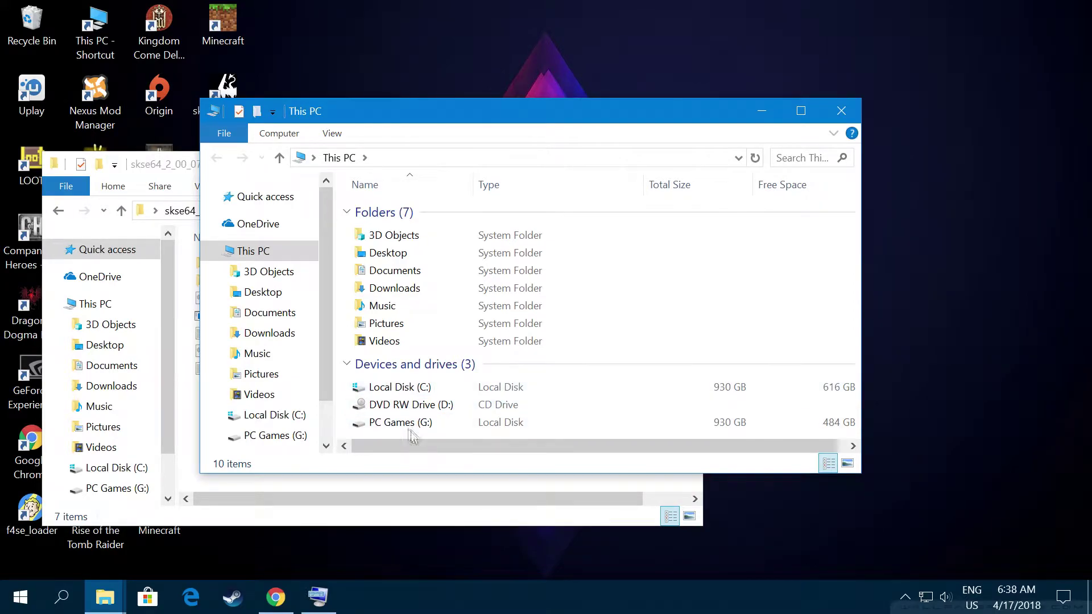
Navigate to PC Games (G:) > steam > steamapps > common > Skyrim Special Edition
double_click(438, 421)
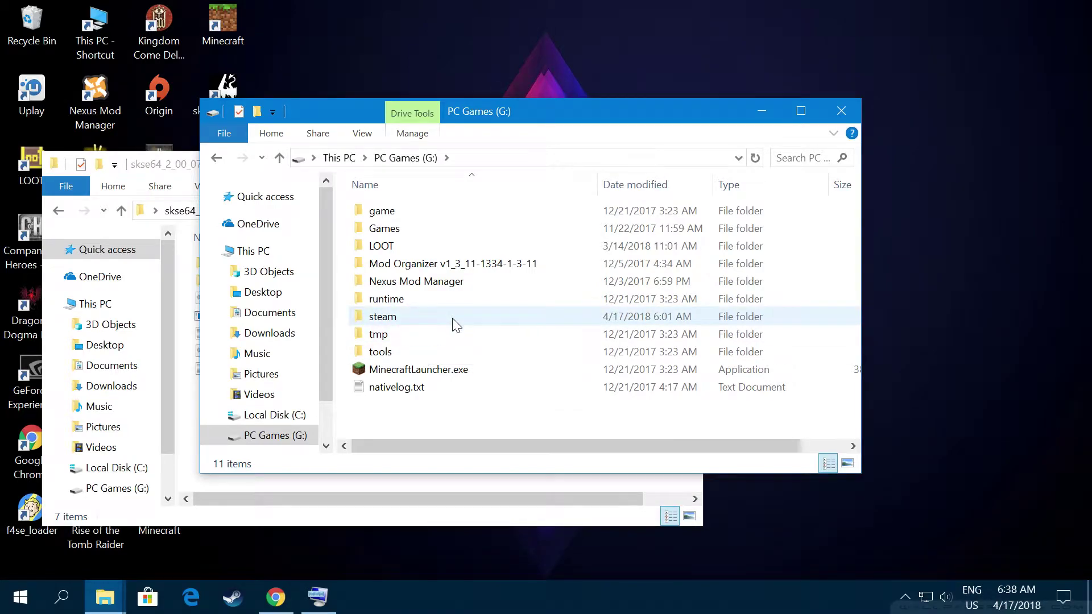
double_click(455, 323)
scroll(415, 251, "down", 4)
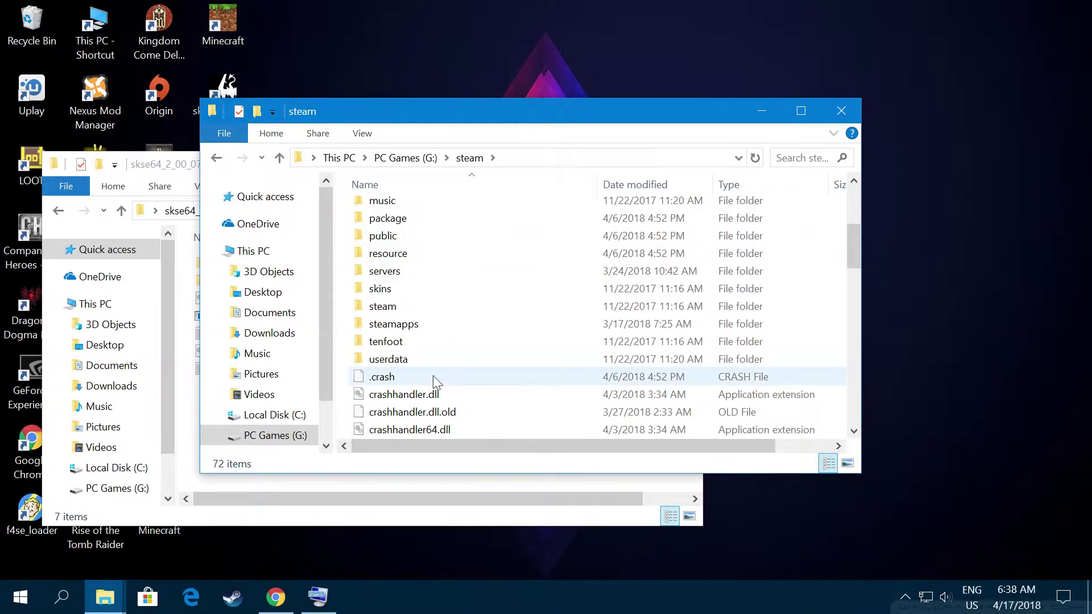
double_click(437, 325)
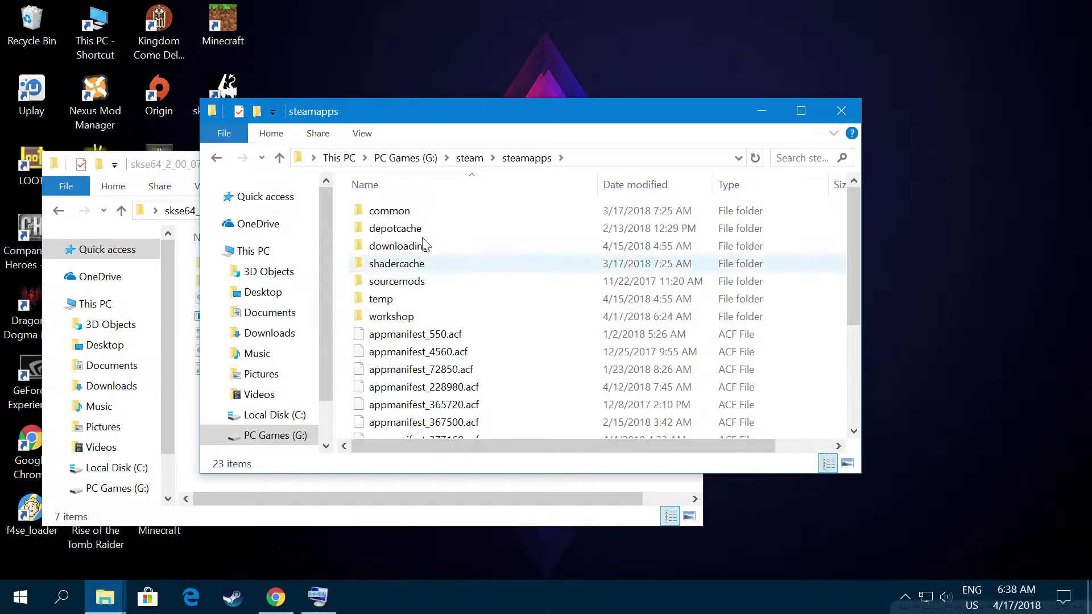
double_click(425, 208)
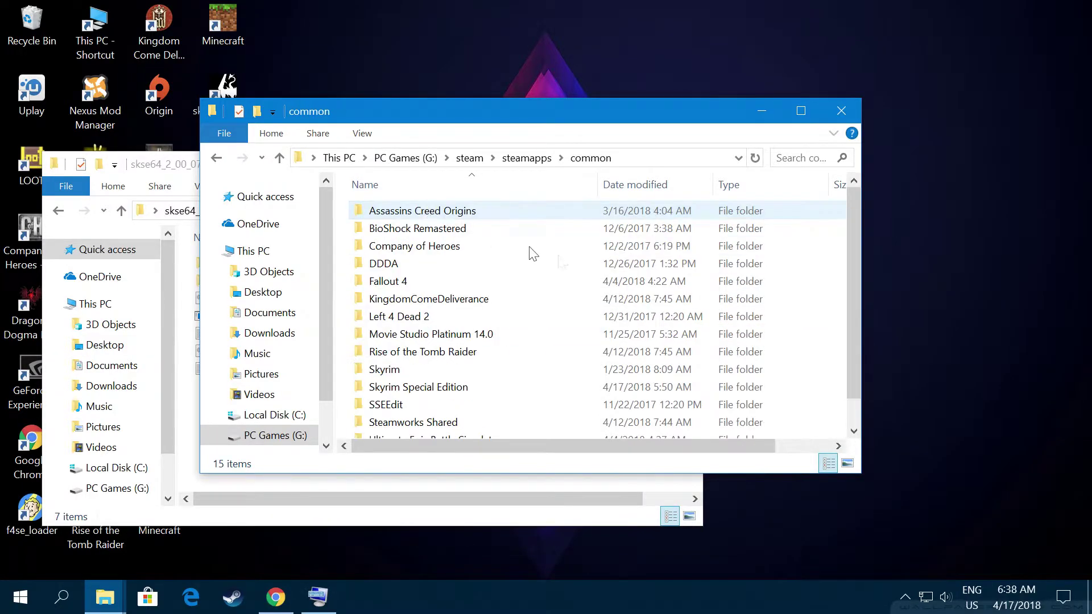
double_click(483, 389)
Place the windows side by side and select Data through skse64_steam_loader.dll
left_click_drag(524, 111, 621, 134)
scroll(628, 277, "down", 4)
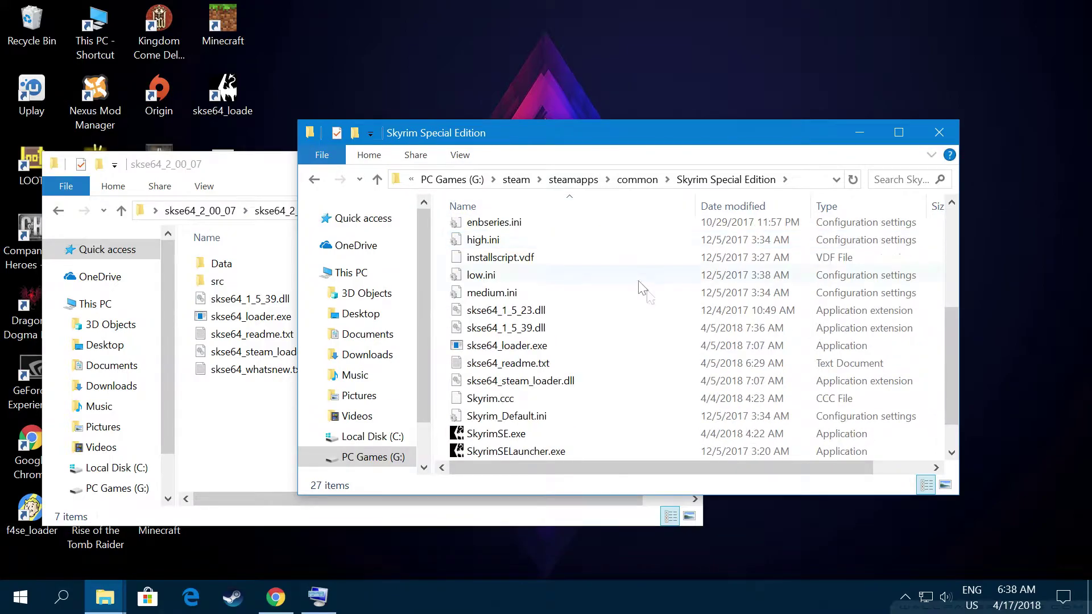
scroll(629, 276, "down", 1)
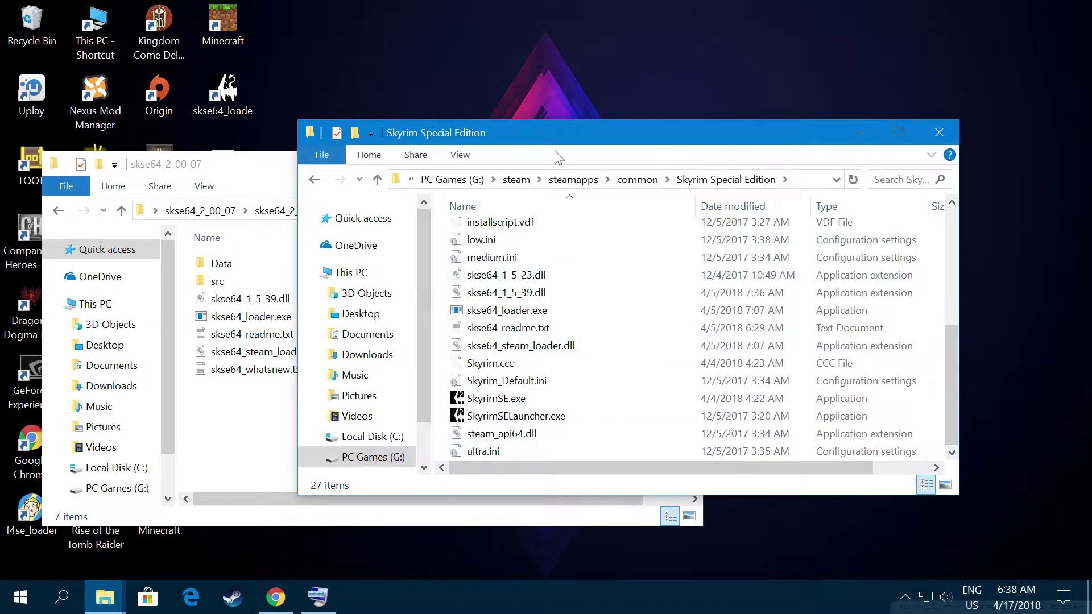
left_click_drag(556, 142, 724, 160)
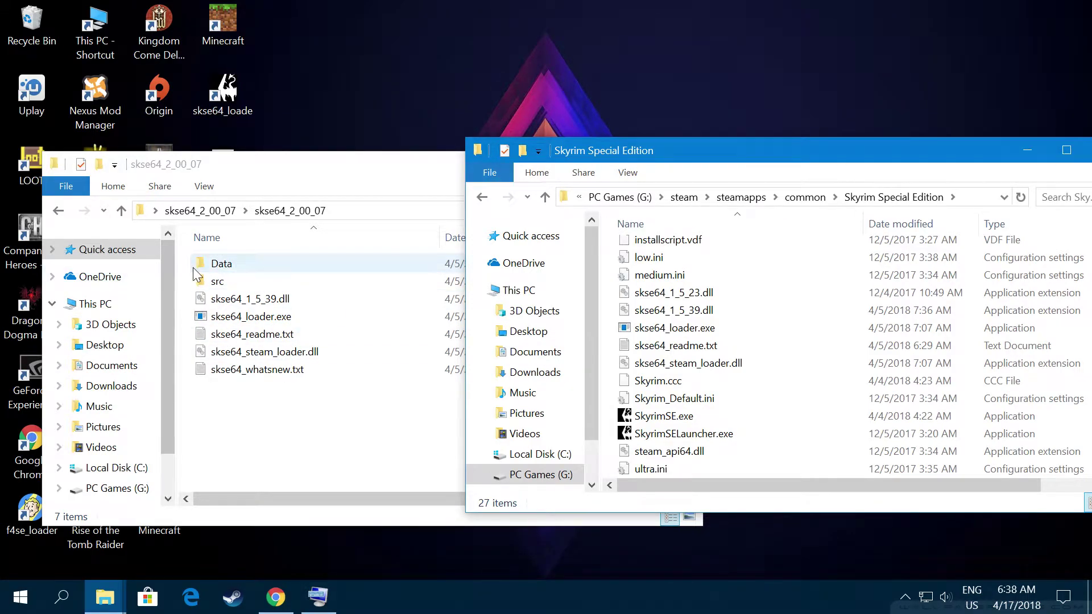
left_click_drag(182, 259, 263, 357)
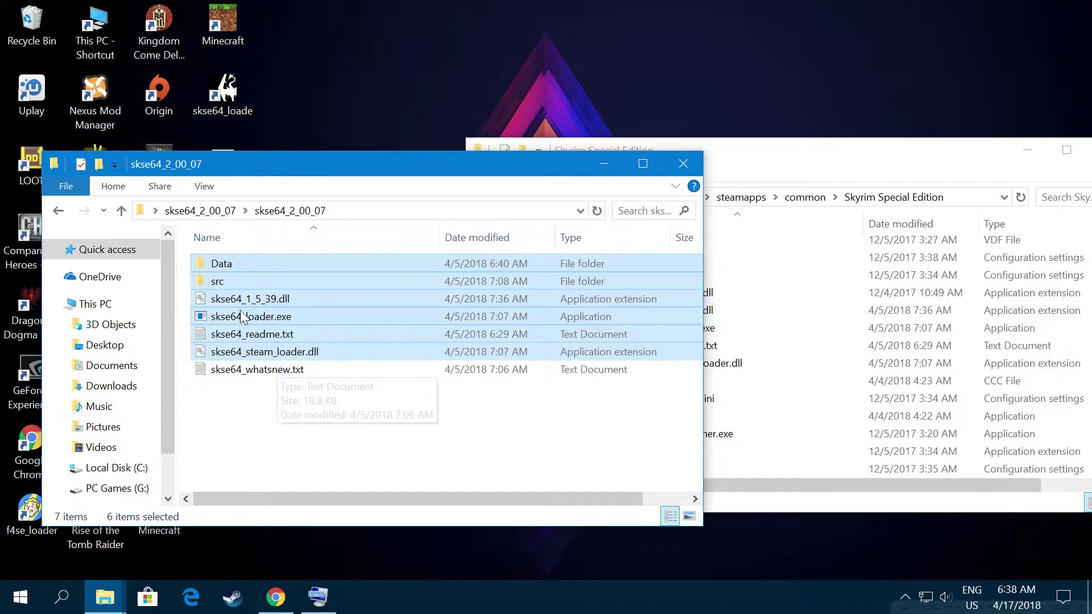
Reselect the skse64 files from src through skse64_steam_loader.dll
left_click(232, 267)
left_click_drag(189, 278, 224, 322)
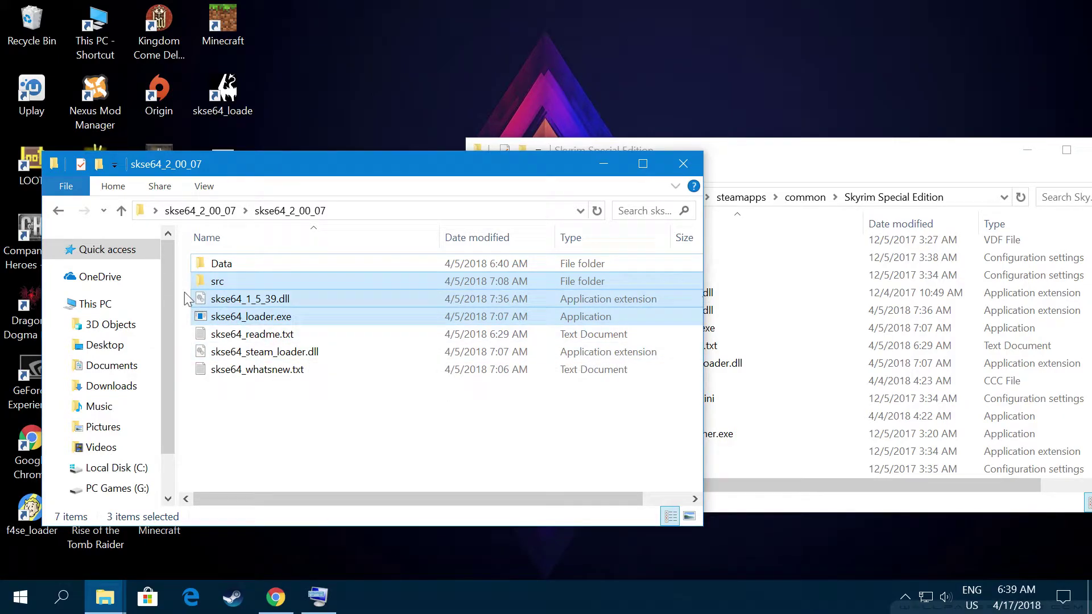
left_click(184, 312)
left_click_drag(177, 284, 296, 350)
left_click_drag(220, 316, 325, 451)
left_click_drag(349, 498, 251, 499)
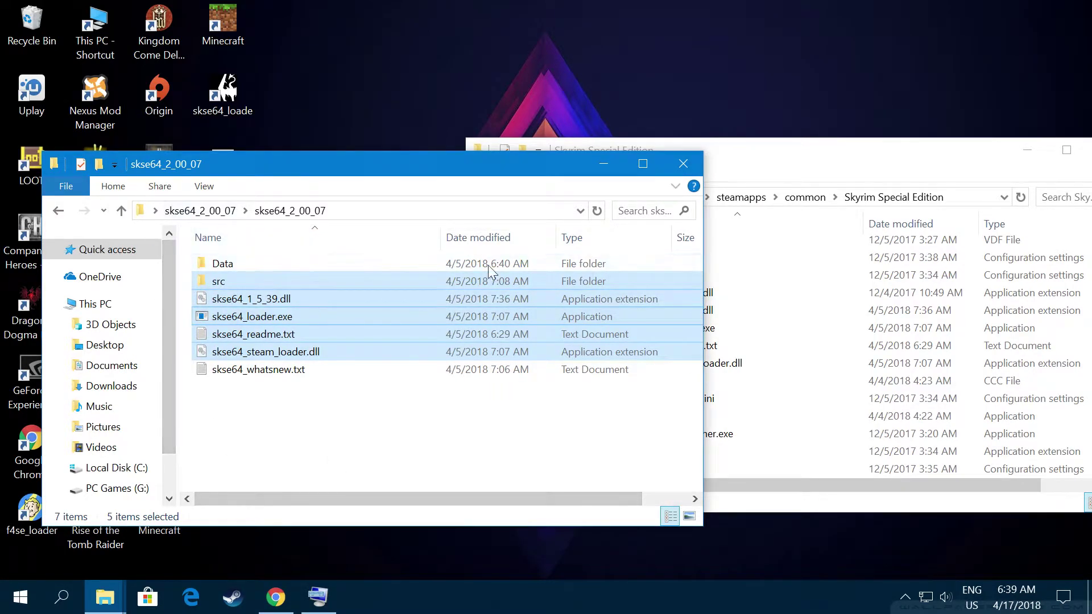
Check that skse64_loader.exe now sits in the Skyrim Special Edition folder
left_click_drag(416, 166, 373, 156)
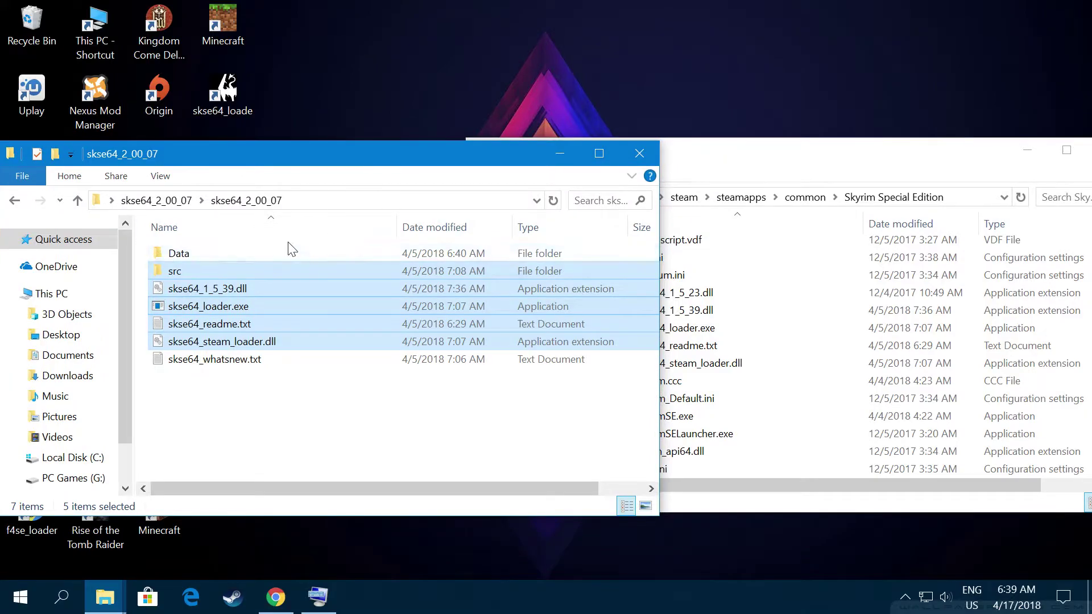
left_click(697, 178)
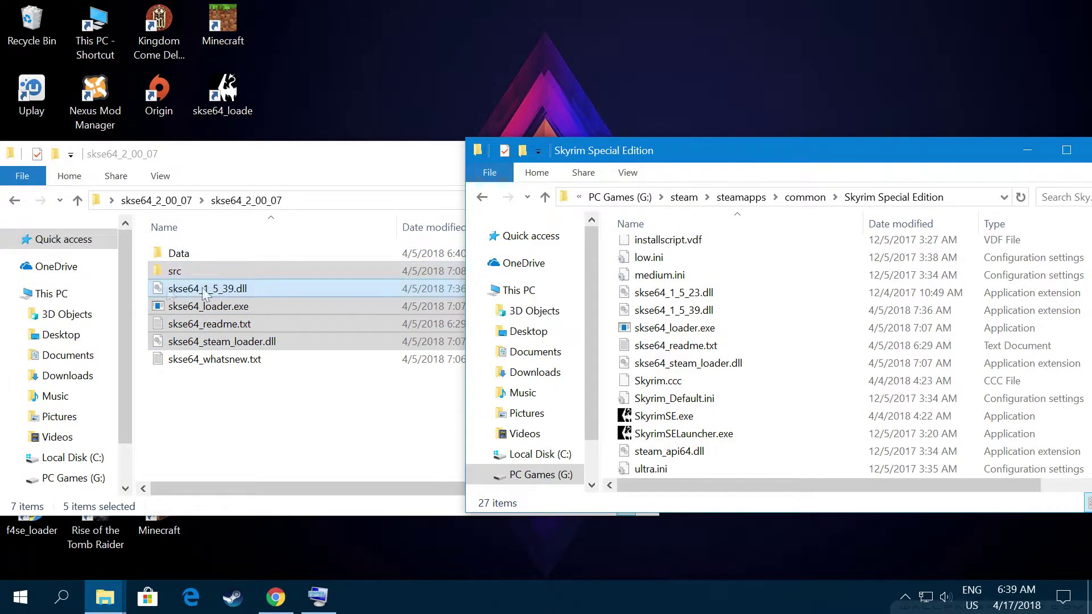
left_click_drag(710, 164, 505, 143)
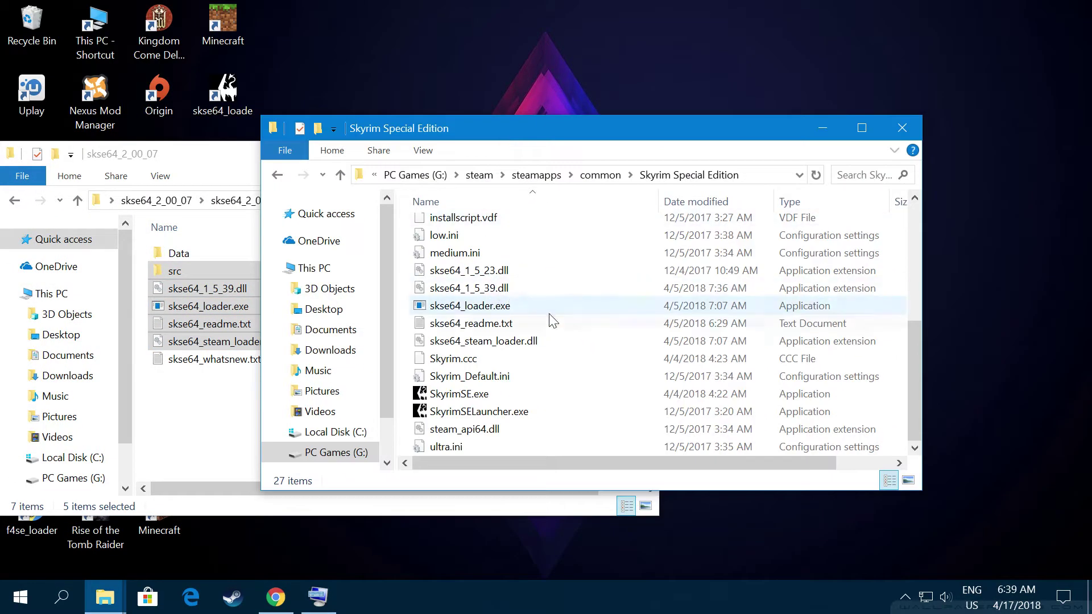
left_click(469, 309)
right_click(476, 310)
mouse_move(562, 417)
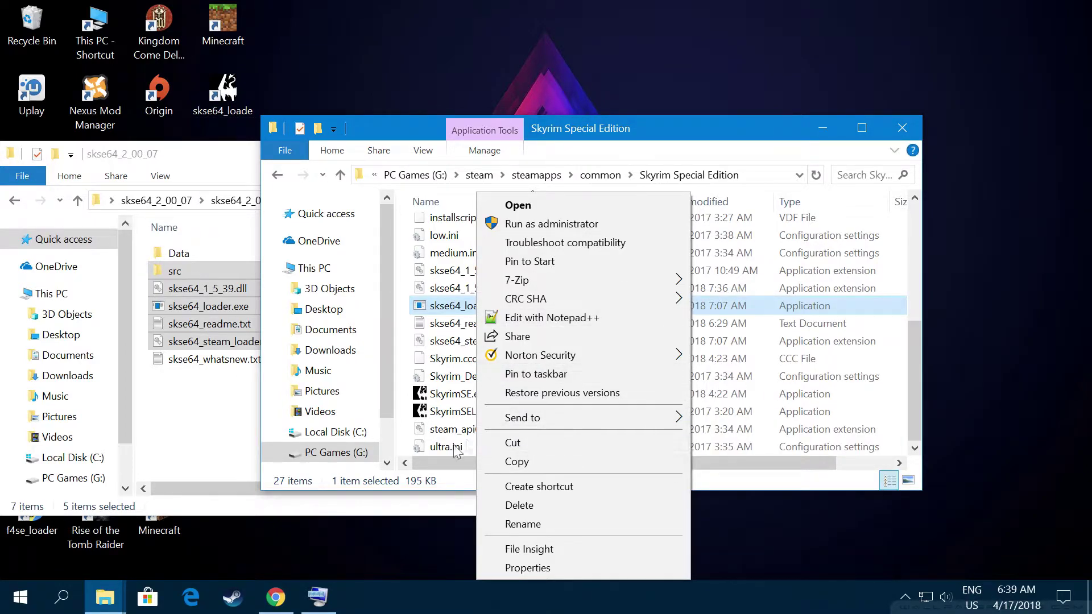
left_click(639, 133)
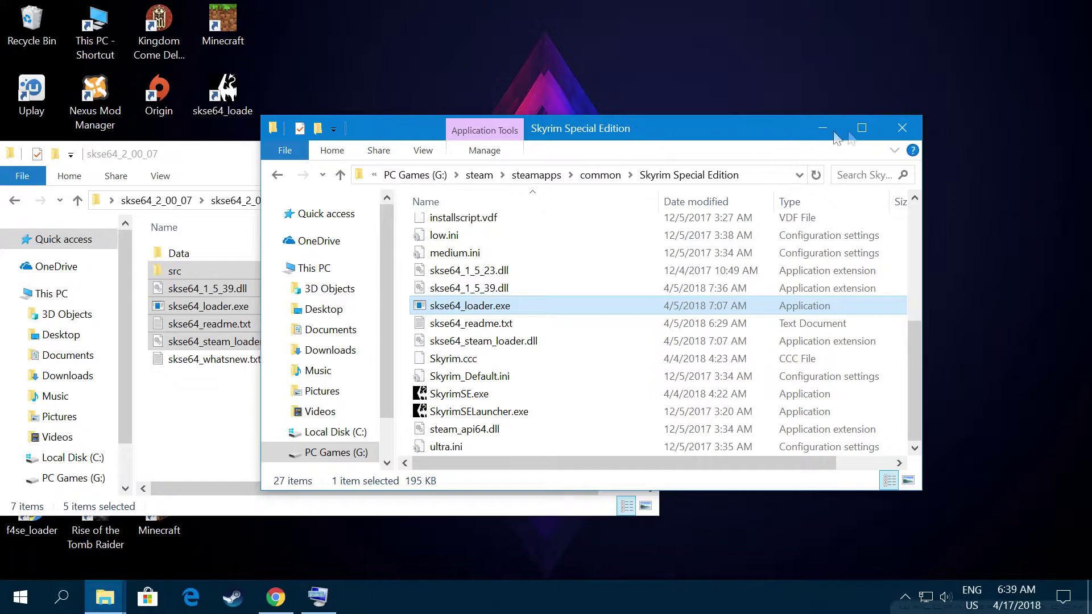
Close the Skyrim Special Edition window and select the Data folder in skse64_2_00_07
left_click(902, 127)
left_click_drag(353, 166, 501, 195)
left_click(342, 285)
Pack the Data folder into a 7-Zip archive named SKSE64 2.7V
right_click(342, 284)
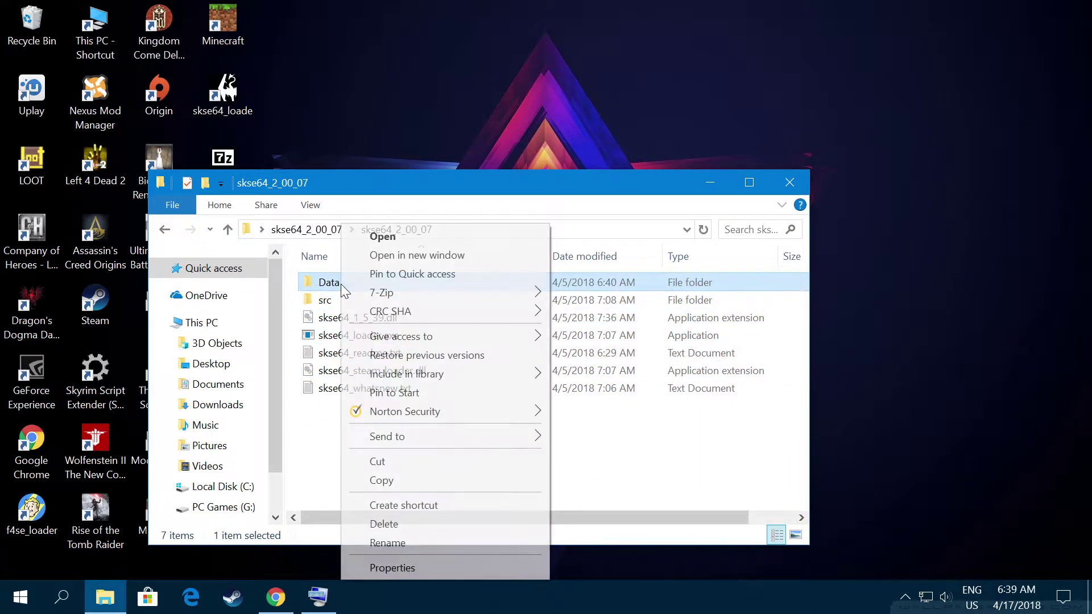
mouse_move(411, 300)
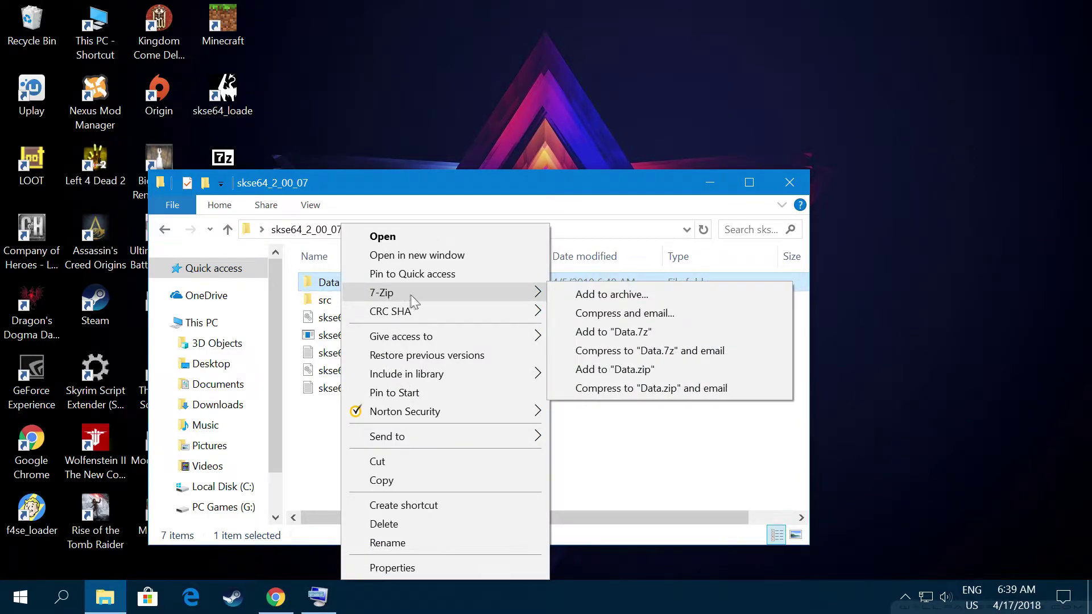
left_click(593, 294)
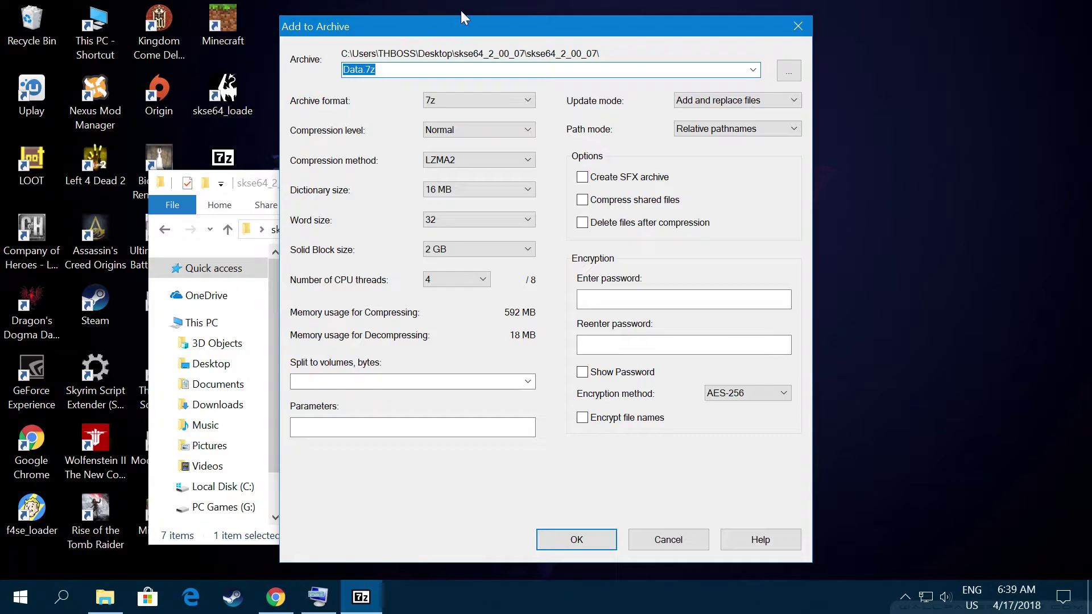
type("SKSE64 2.7V")
key("BackSpace")
key("BackSpace")
key("BackSpace")
type(".8")
key("BackSpace")
type("7V")
left_click(576, 539)
Copy the SKSE64 2.7V archive onto the desktop
left_click_drag(464, 195, 663, 150)
left_click(559, 277)
left_click_drag(578, 277, 251, 327)
Close the skse64 folder and open Nexus Mod Manager for Skyrim Special Edition as a flat list
left_click(1004, 136)
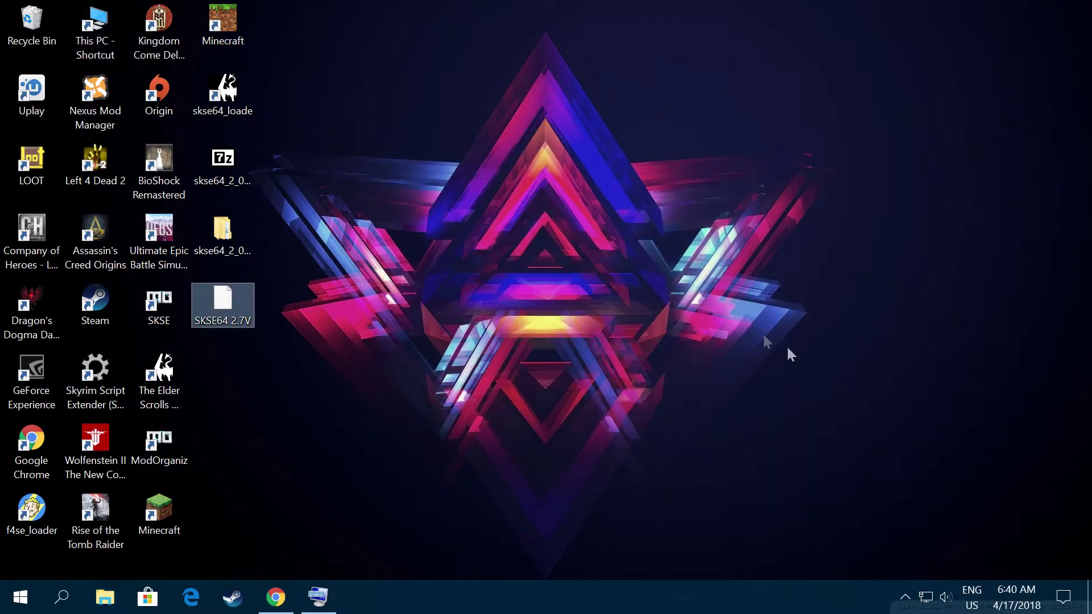
double_click(81, 114)
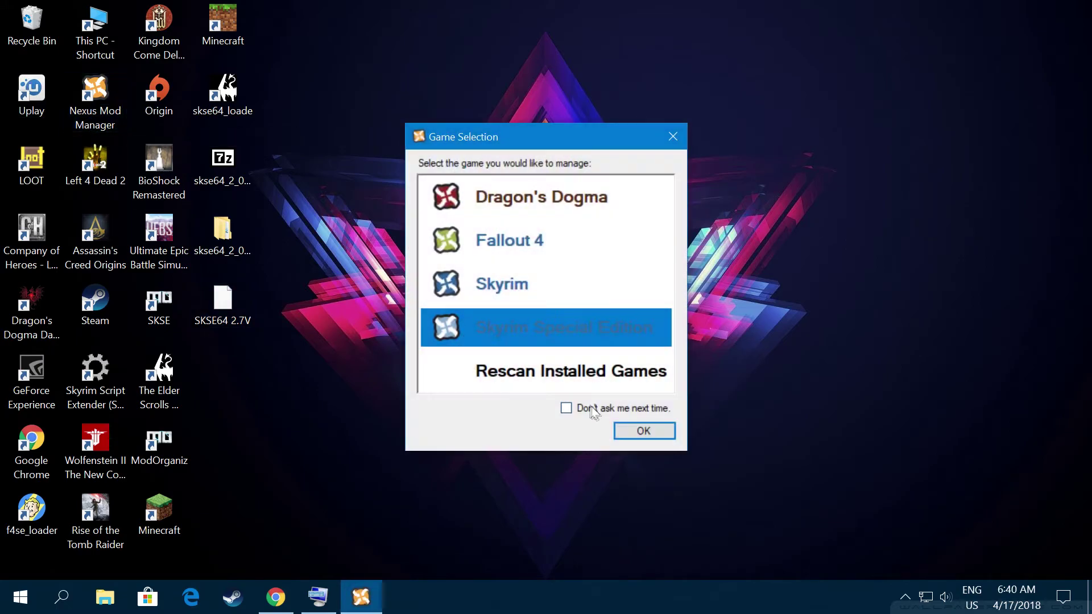
left_click(643, 431)
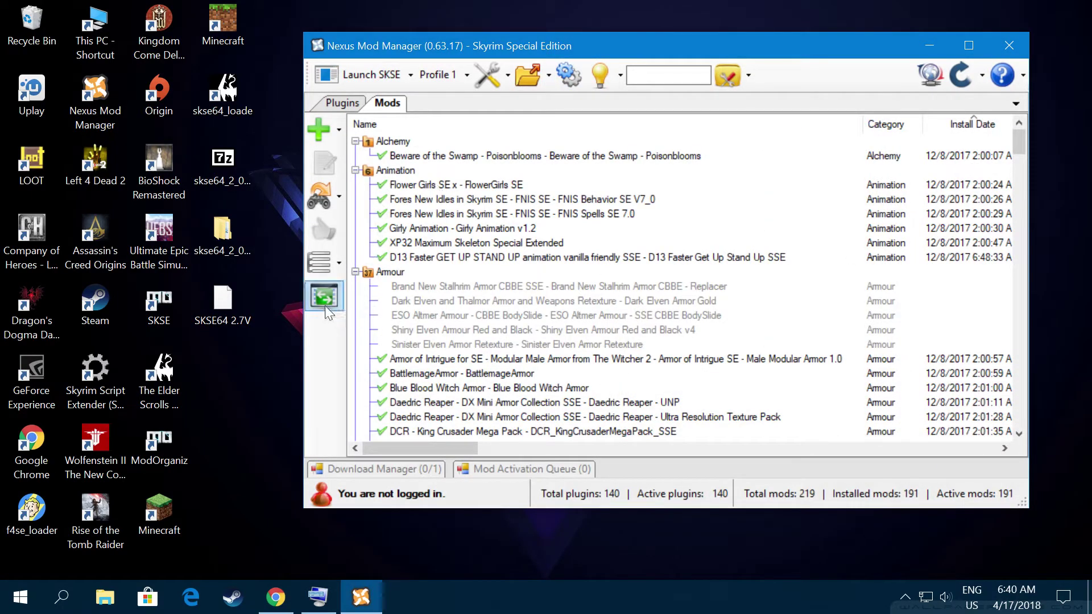
left_click(324, 304)
Drag the SKSE64 2.7V archive from the desktop over the mod list
left_click_drag(220, 307, 220, 312)
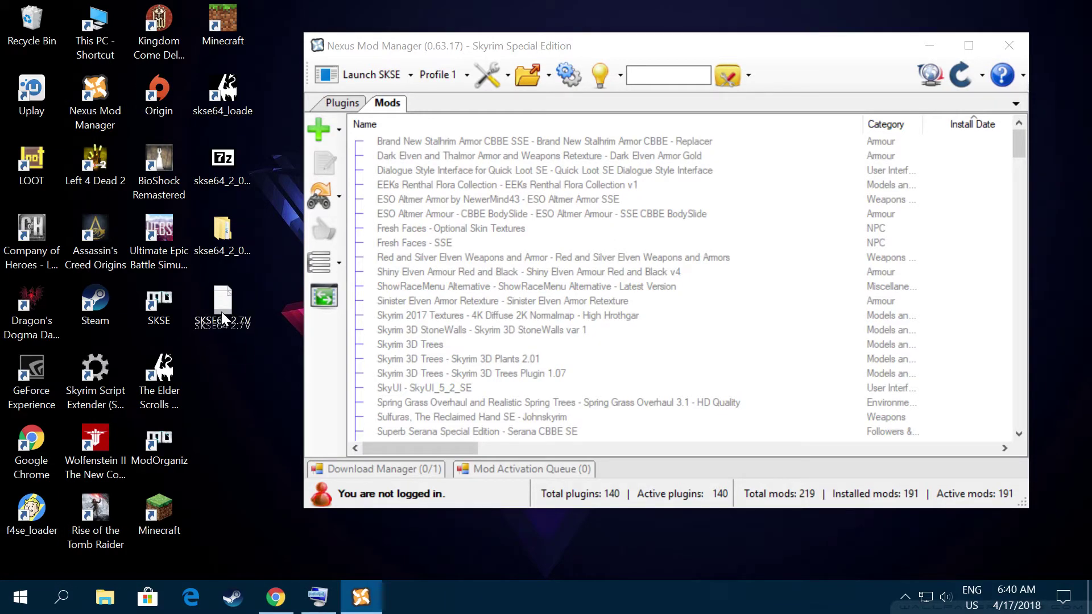
mouse_move(222, 314)
left_mouse_down()
mouse_move(230, 330)
mouse_move(214, 322)
left_mouse_up()
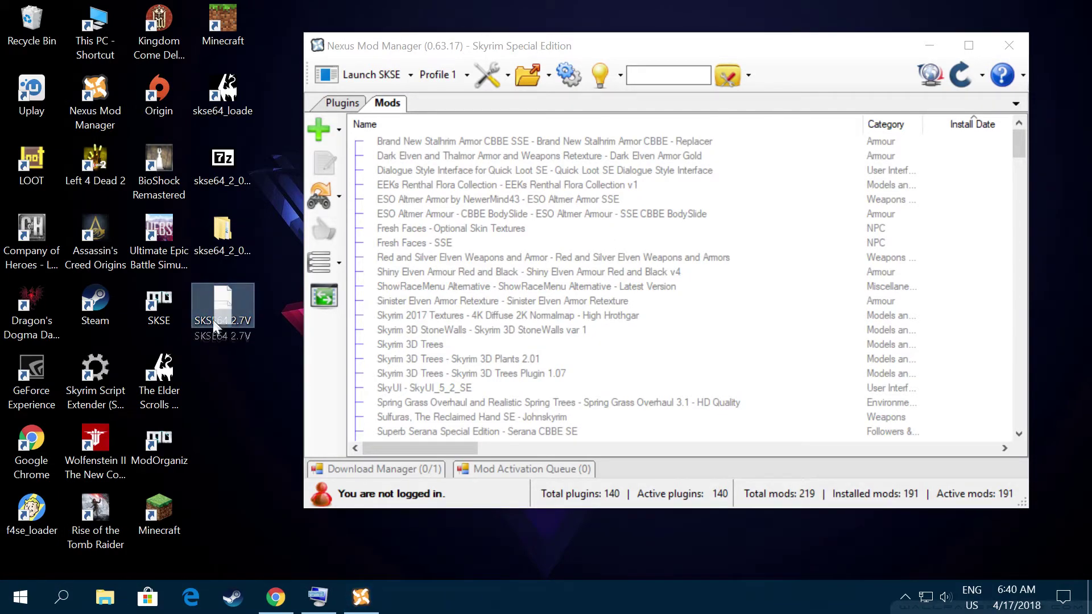
left_click_drag(250, 384, 216, 309)
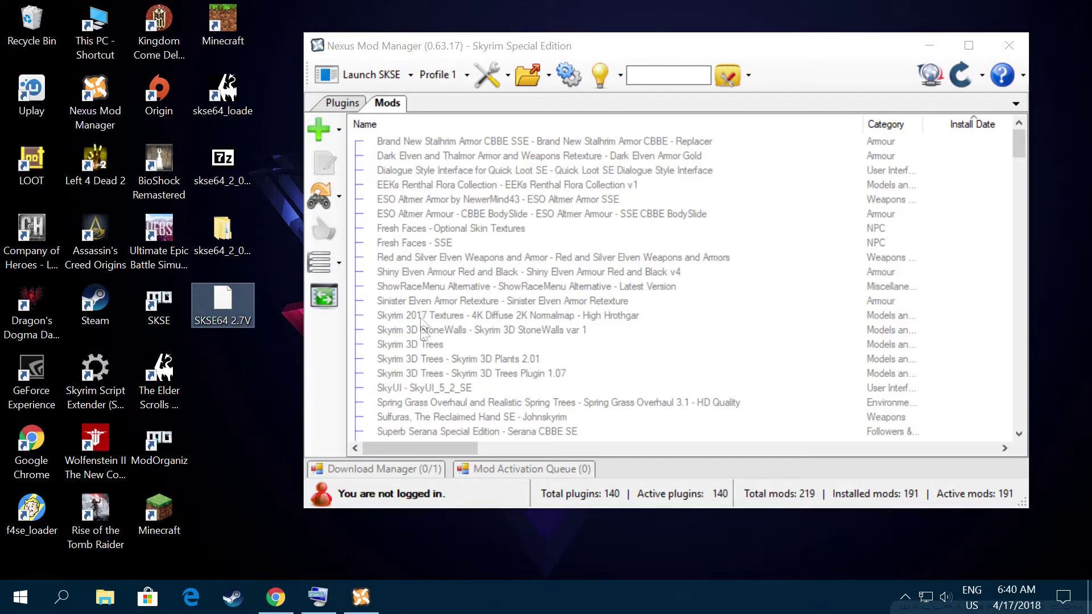
scroll(441, 302, "down", 5)
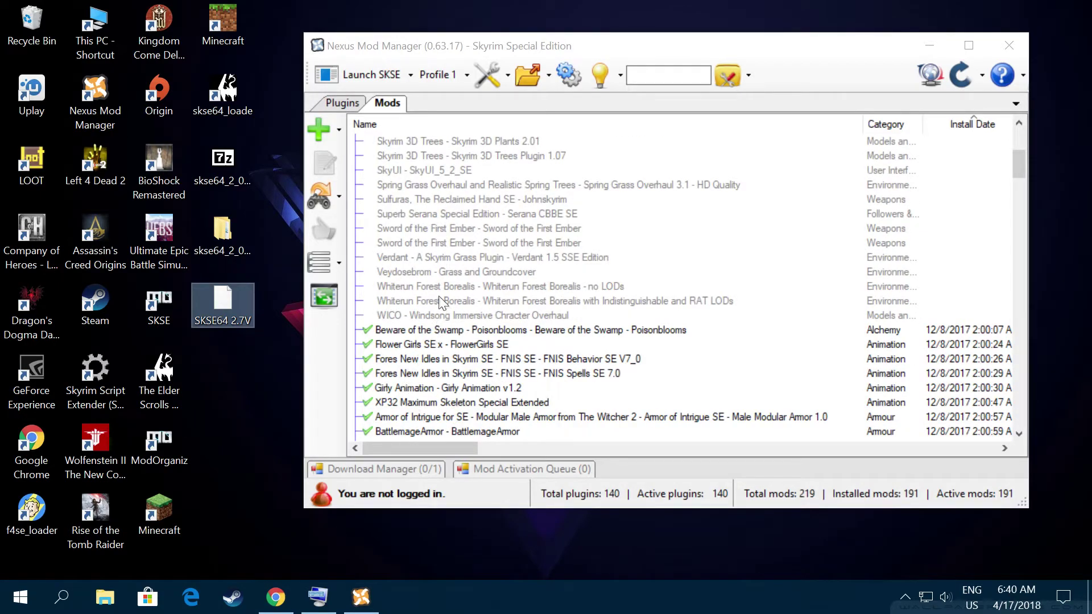
Regroup mods by category and expand the second Unassigned group containing skse64 2
left_click(322, 305)
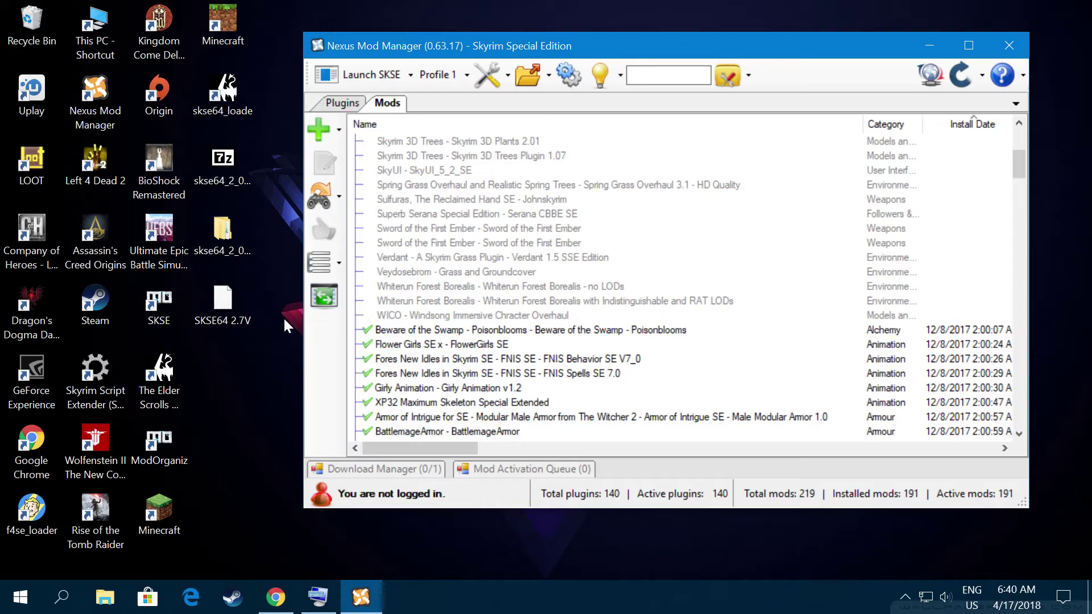
left_click(336, 301)
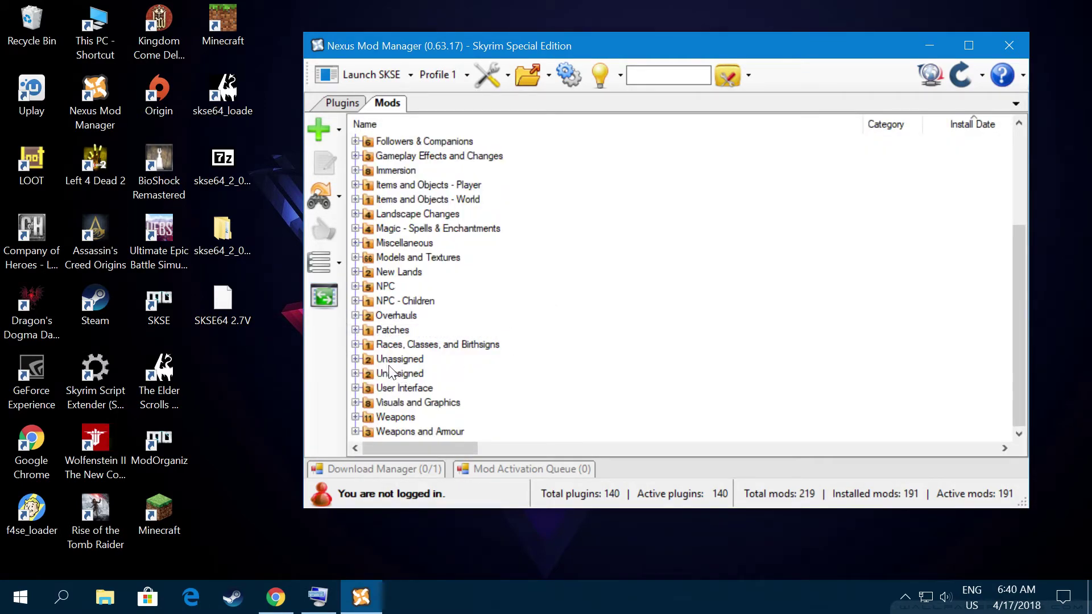
left_click(356, 374)
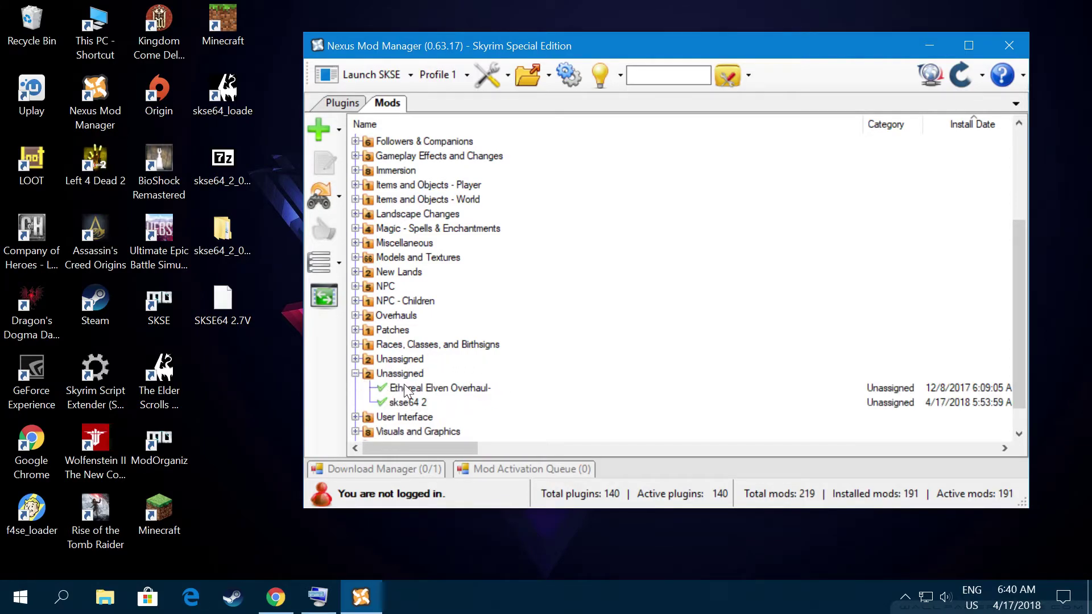
scroll(408, 391, "down", 1)
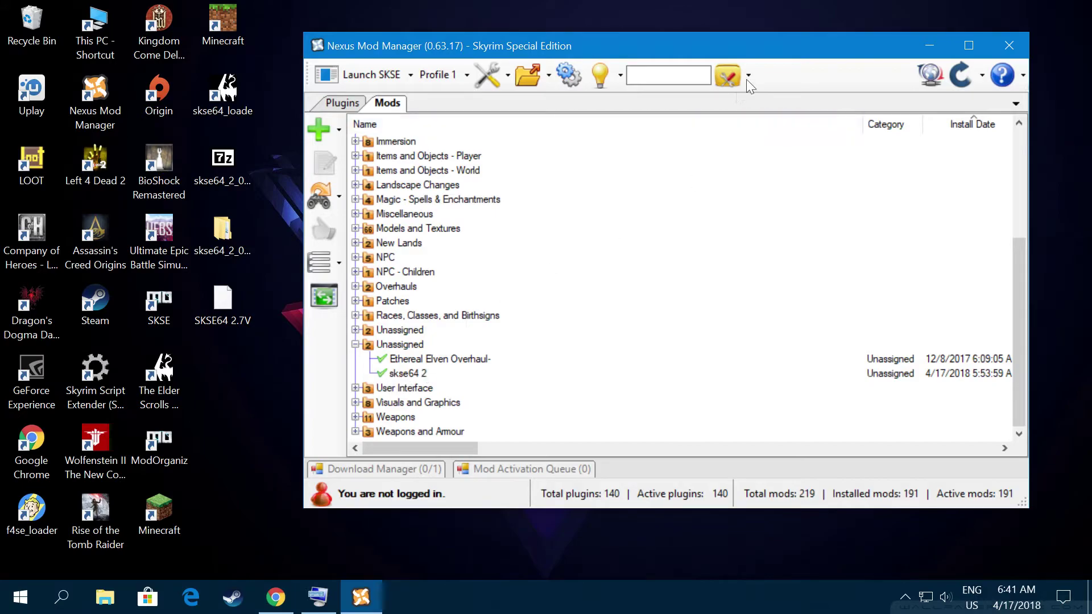
Close Nexus Mod Manager and browse for a new icon for the skse64_loade shortcut
left_click(1016, 46)
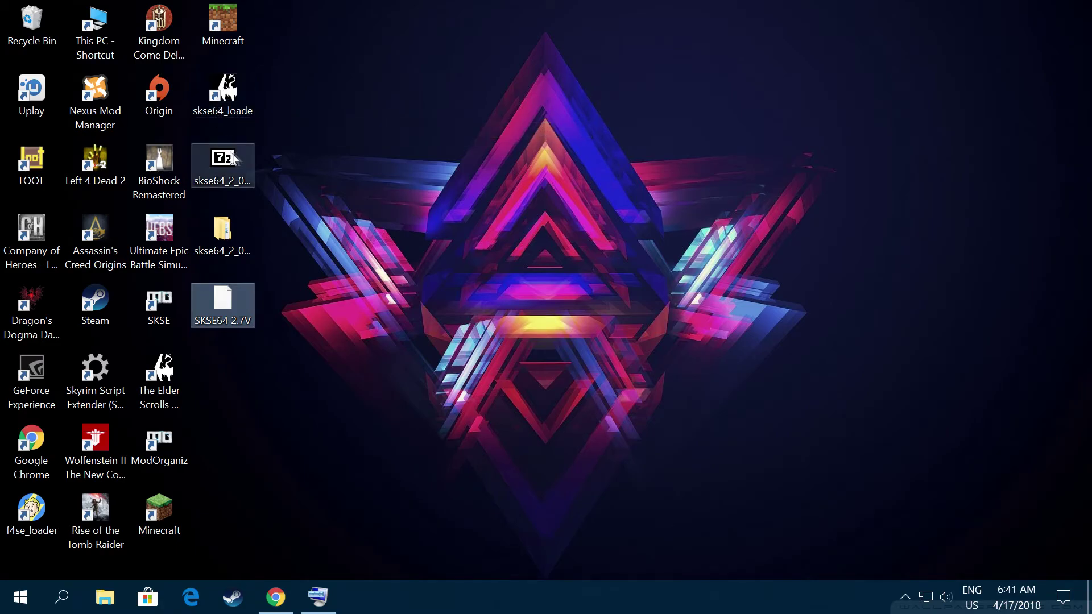
right_click(217, 100)
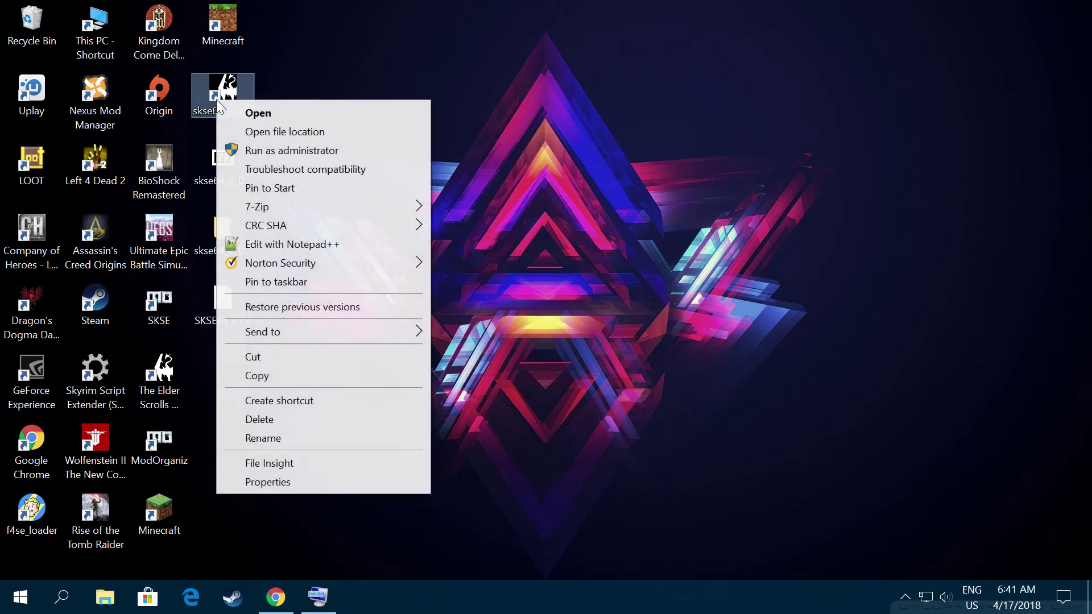
left_click(260, 480)
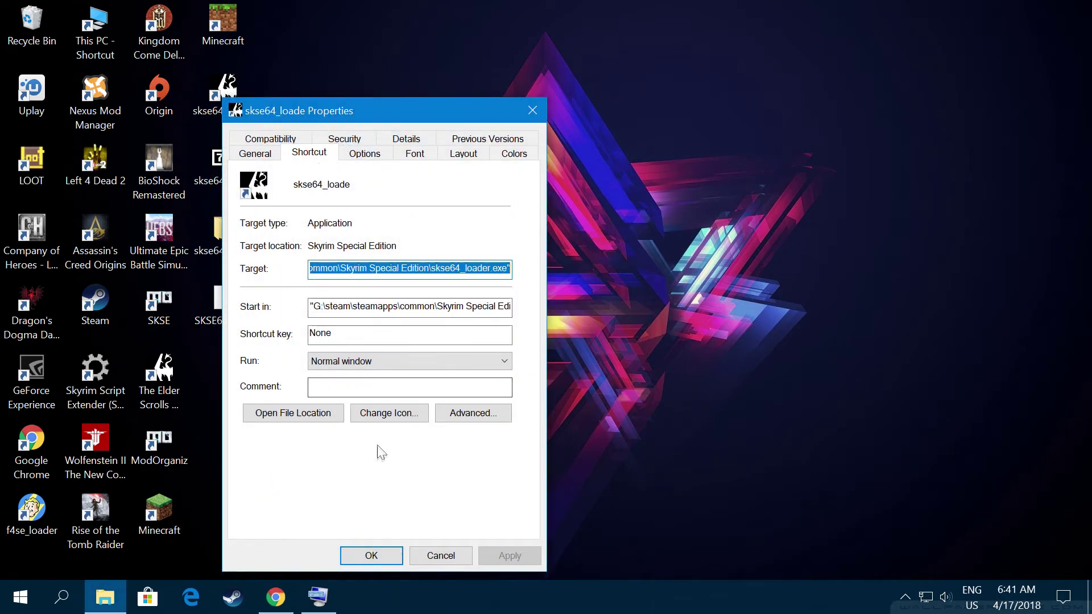
left_click(387, 414)
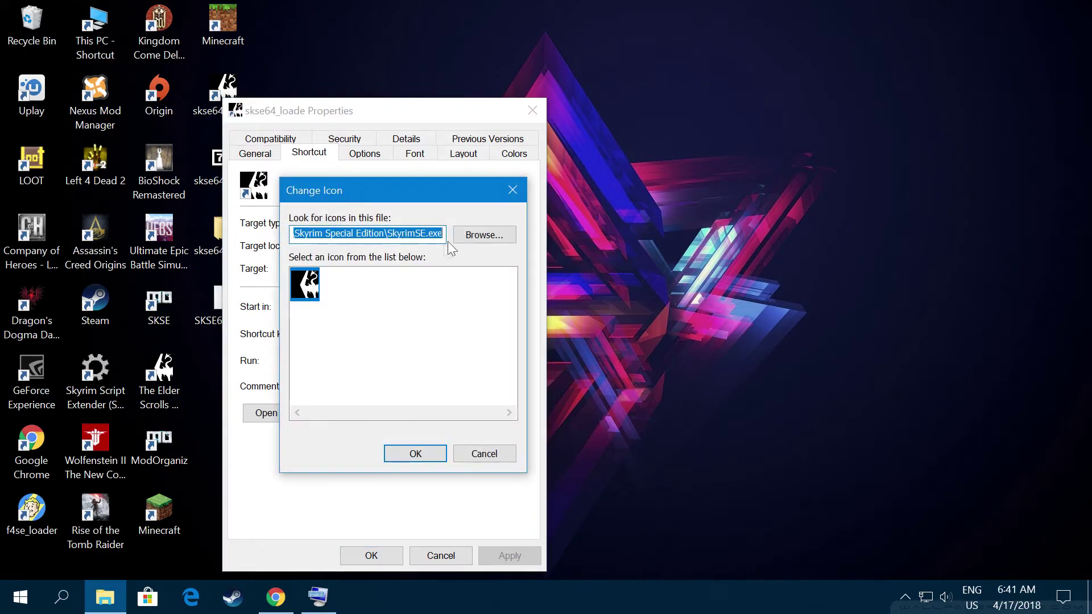
left_click(485, 235)
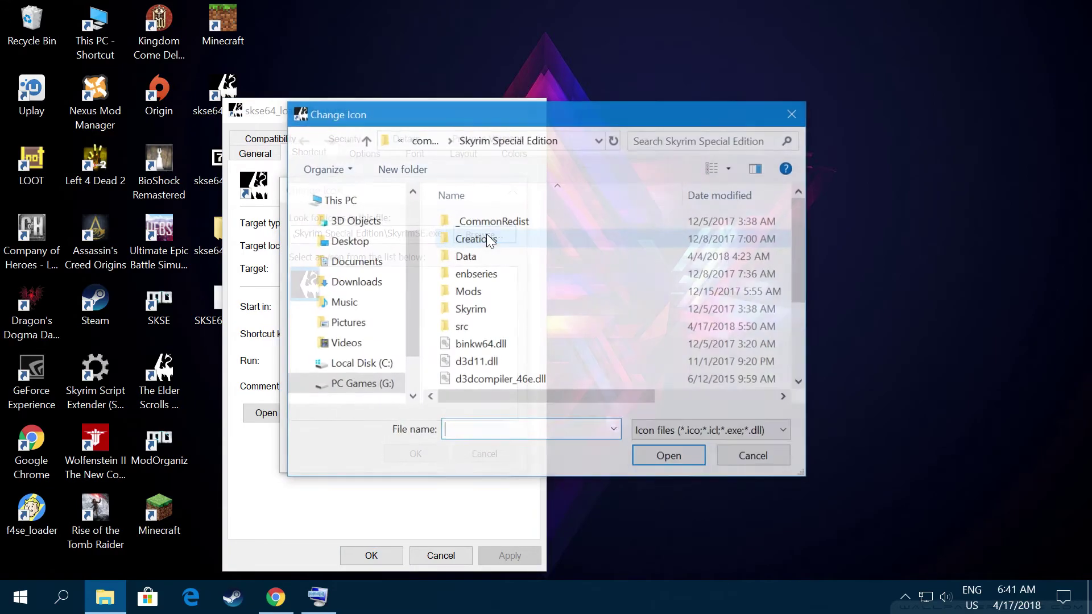